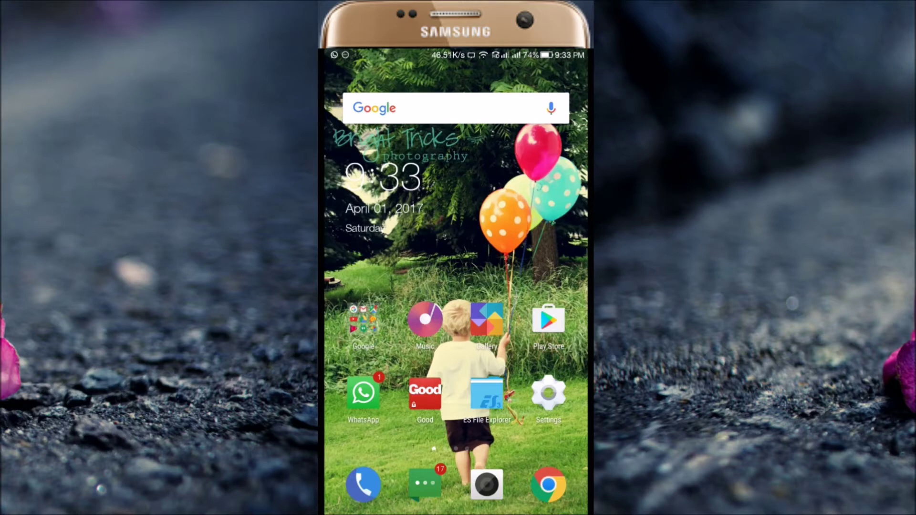
Step: Launch Instagram from the second home-screen page to reach its home feed
{"action": "left_click_drag", "start_coordinate": [525, 286], "coordinate": [382, 286]}
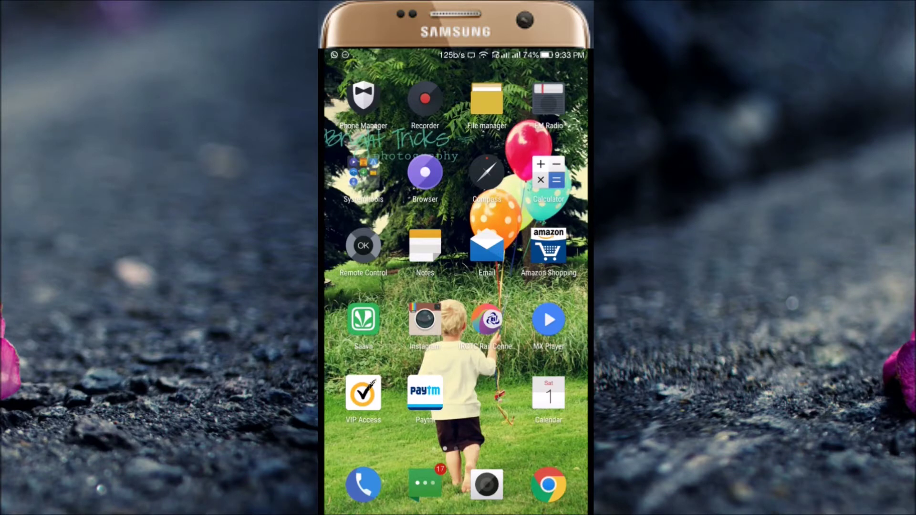
{"action": "left_click", "coordinate": [425, 319]}
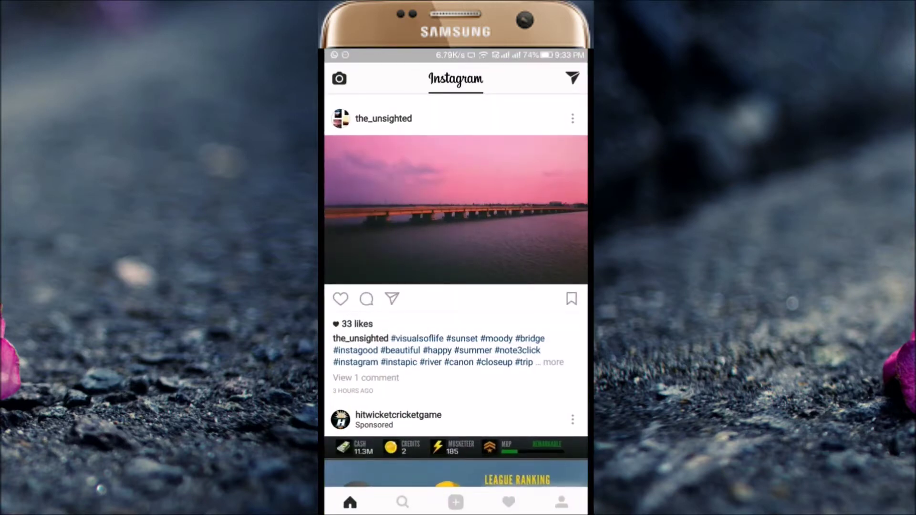
Step: Open the profile's Options list and scroll to the Account section showing Two-Factor Authentication
{"action": "left_click", "coordinate": [561, 502]}
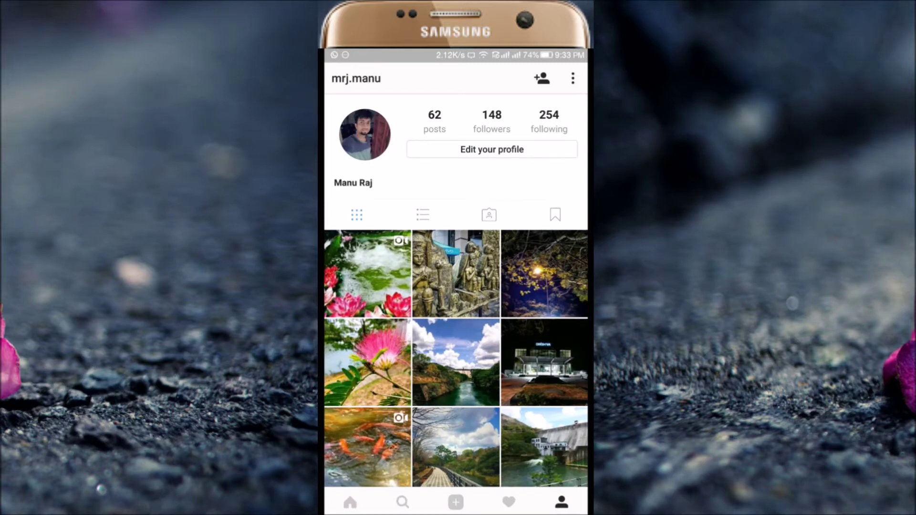
{"action": "left_click", "coordinate": [572, 78]}
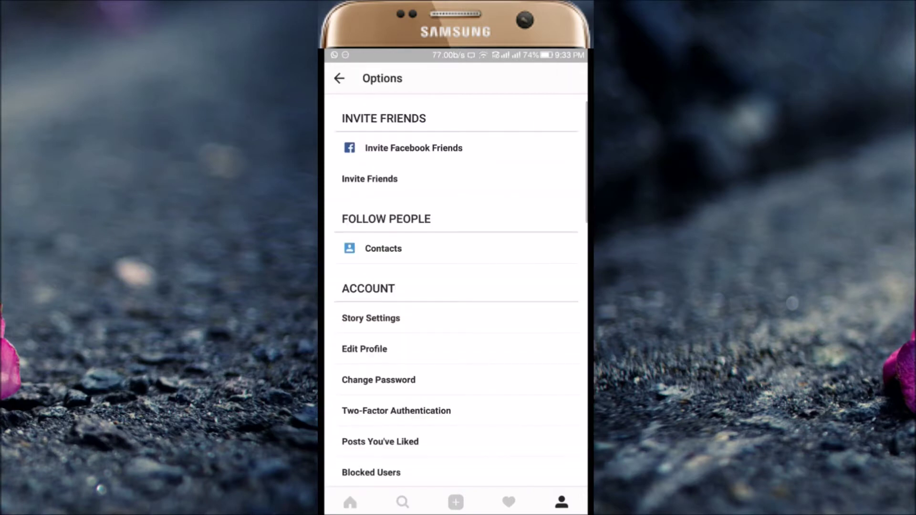
{"action": "scroll", "coordinate": [456, 286], "scroll_direction": "down", "scroll_amount": 2}
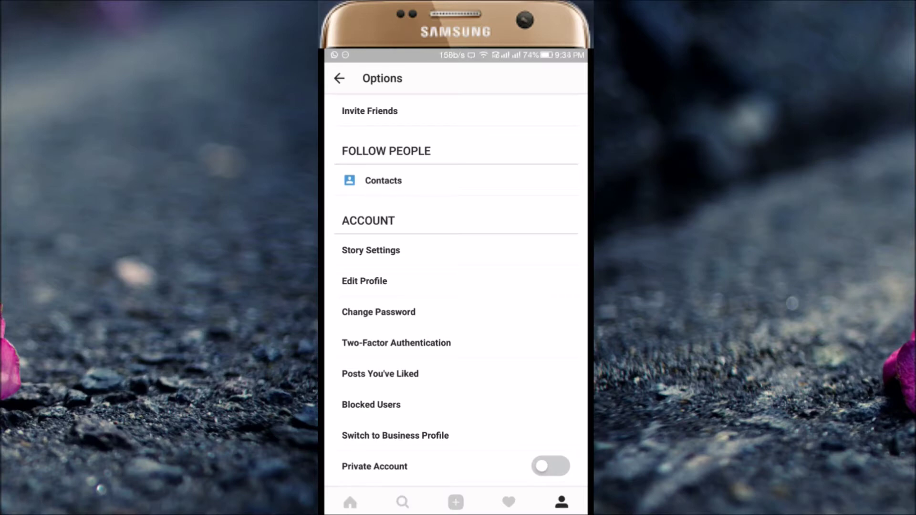
Step: Turn on Require Security Code in Two-Factor Authentication and submit the phone number for verification
{"action": "left_click", "coordinate": [396, 342]}
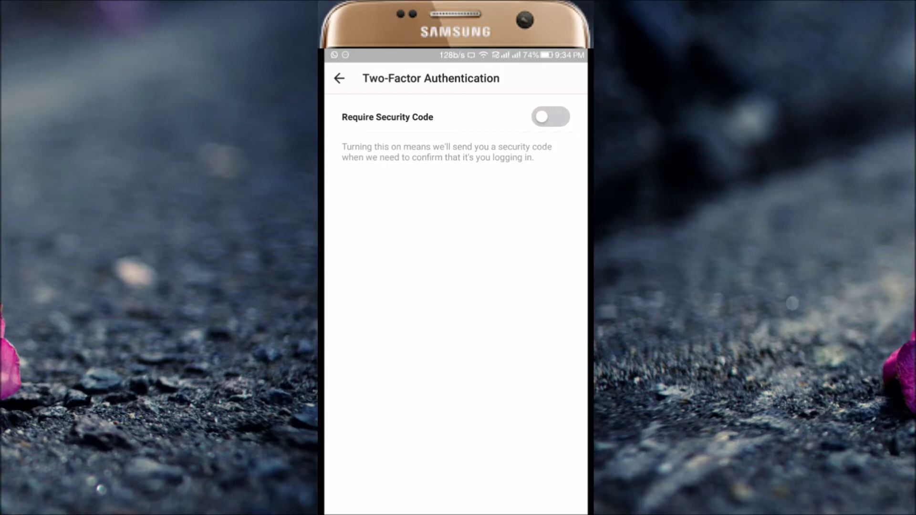
{"action": "left_click", "coordinate": [551, 117]}
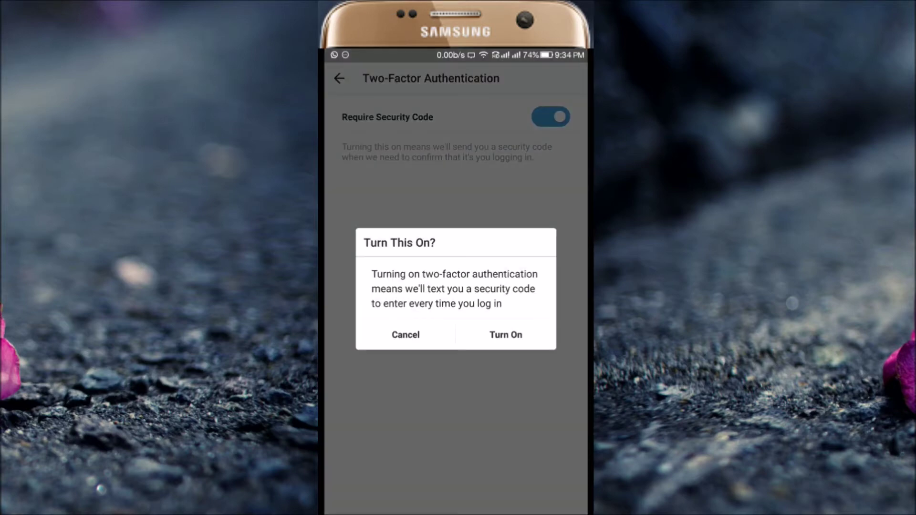
{"action": "left_click", "coordinate": [506, 334]}
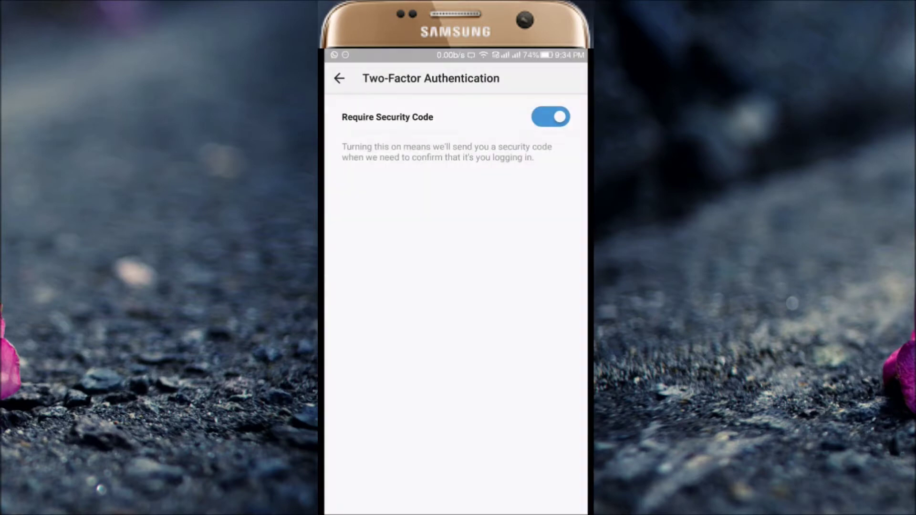
{"action": "left_click", "coordinate": [573, 78]}
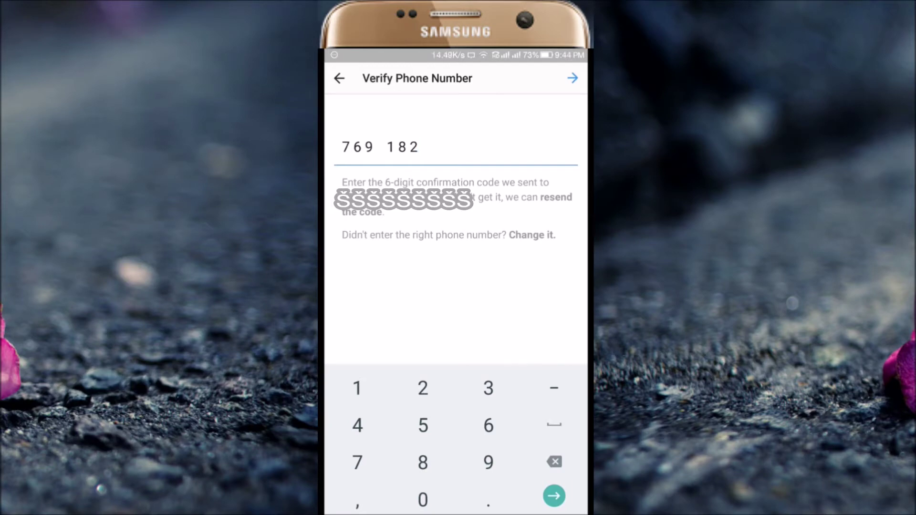
Step: Submit the phone confirmation code and save a screenshot of the backup codes
{"action": "key", "text": "Return"}
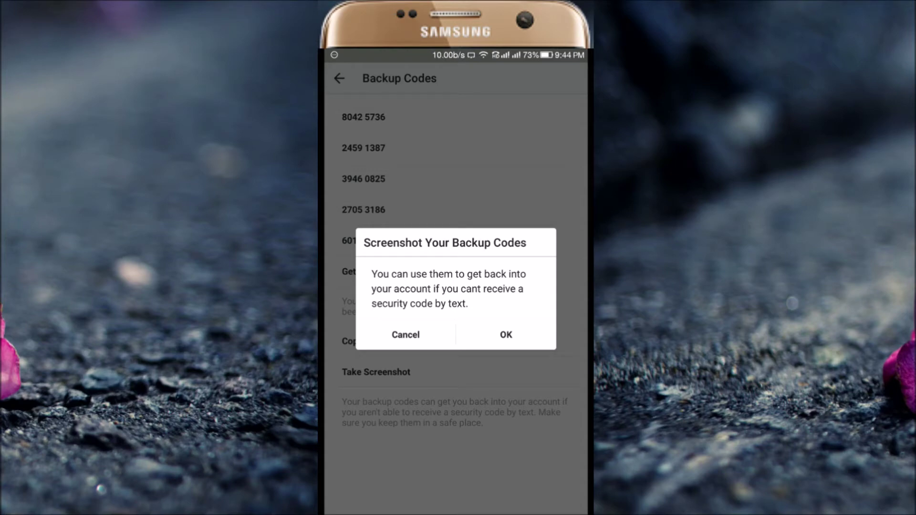
{"action": "left_click", "coordinate": [505, 334]}
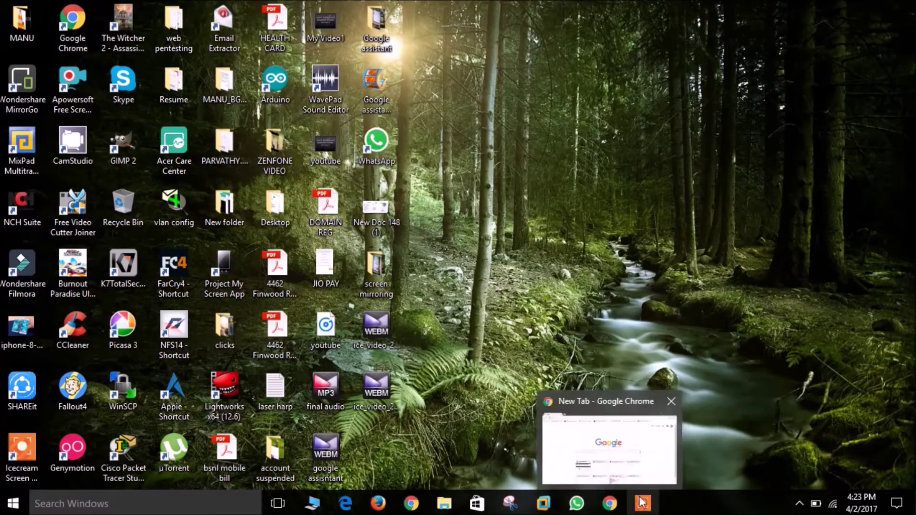
{"action": "mouse_move", "coordinate": [608, 504]}
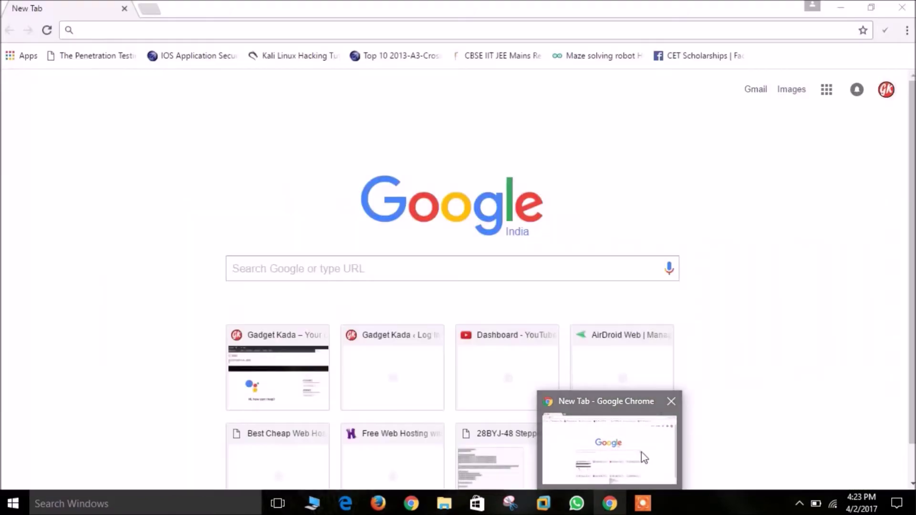
Step: Load instagram.com in a new Chrome incognito window and switch to its login form
{"action": "left_click", "coordinate": [634, 462]}
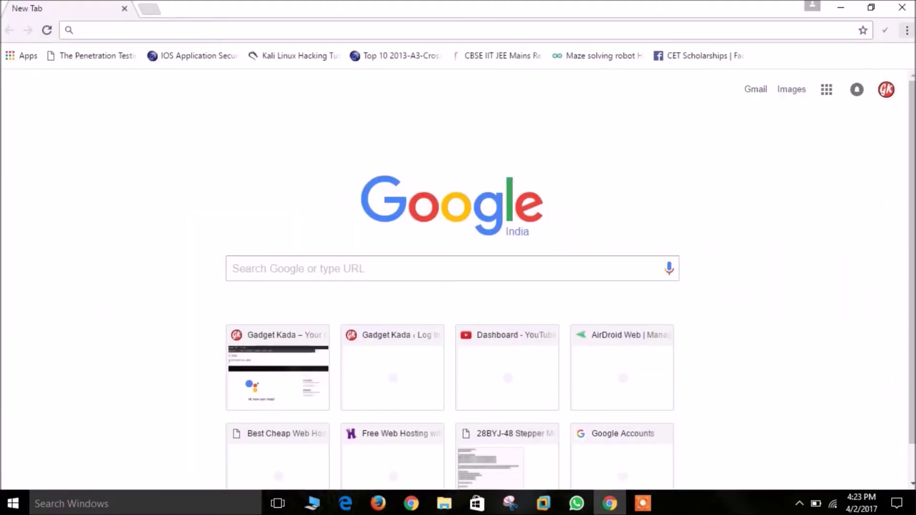
{"action": "left_click", "coordinate": [906, 30]}
{"action": "left_click", "coordinate": [832, 81]}
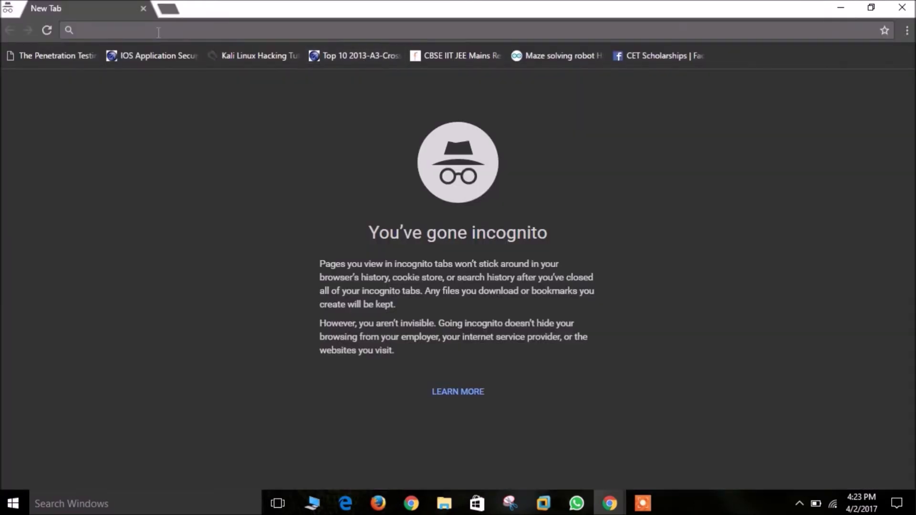
{"action": "type", "text": "instag"}
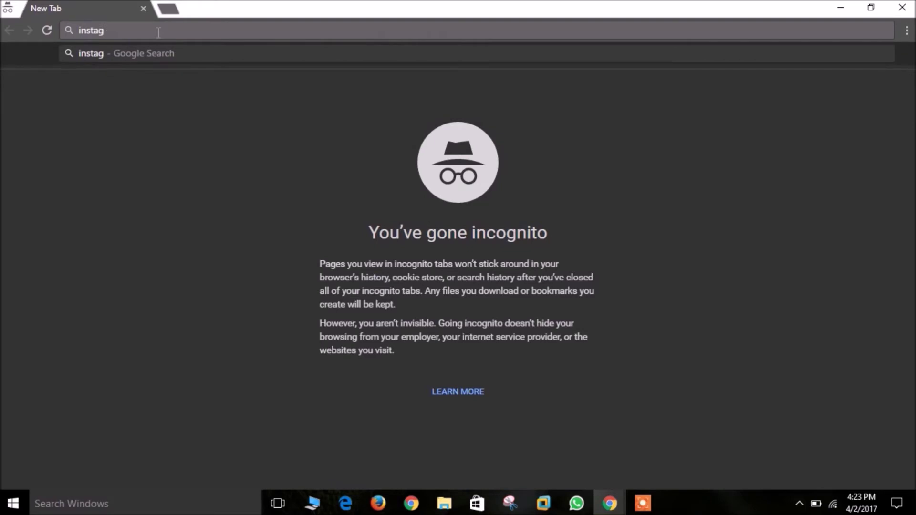
{"action": "type", "text": "ram.com/?hl=en"}
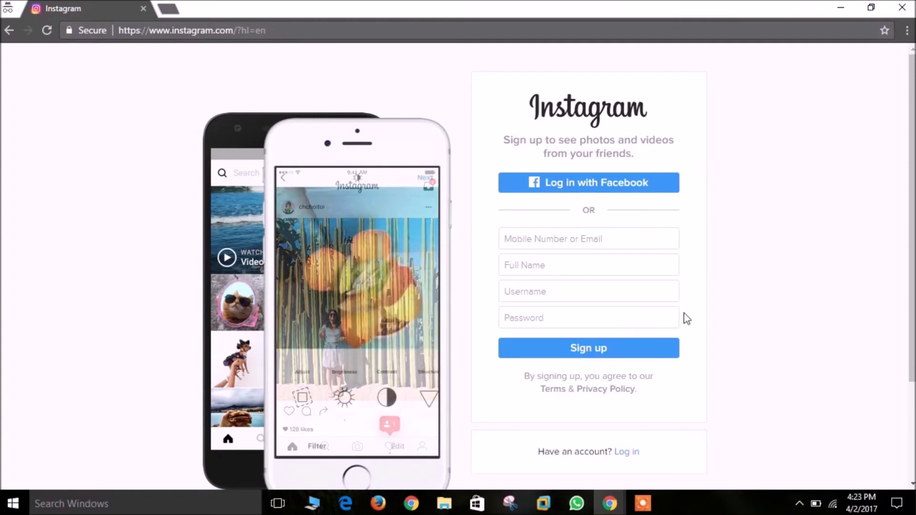
{"action": "left_click", "coordinate": [626, 452]}
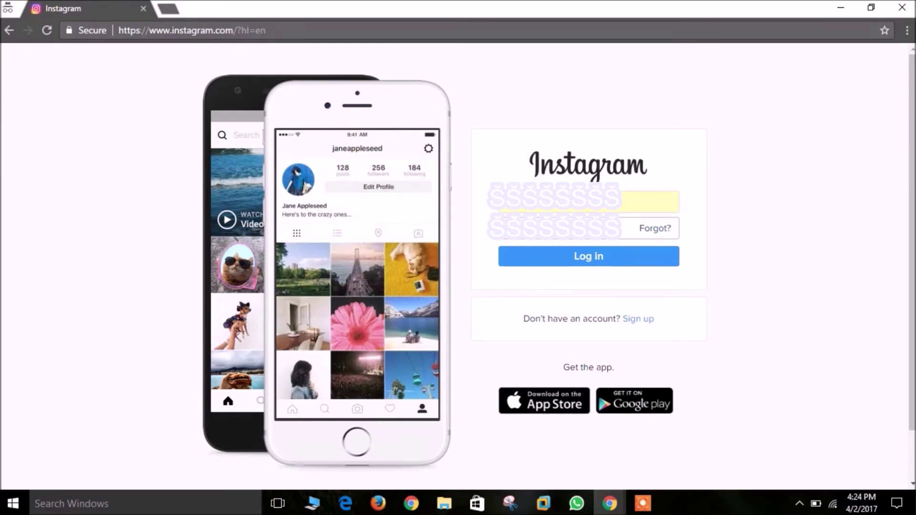
Step: Sign in with the entered username and password, reaching the SMS security code prompt
{"action": "left_click", "coordinate": [545, 258]}
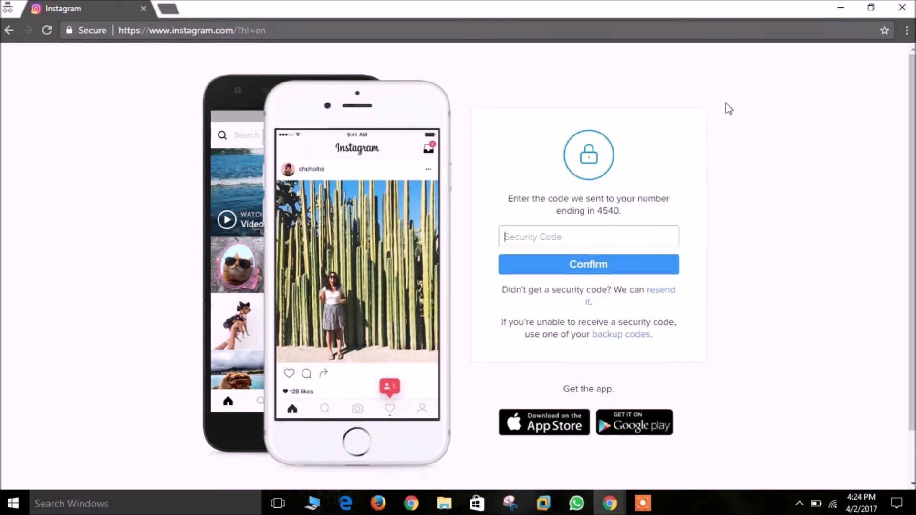
{"action": "key", "text": "Return"}
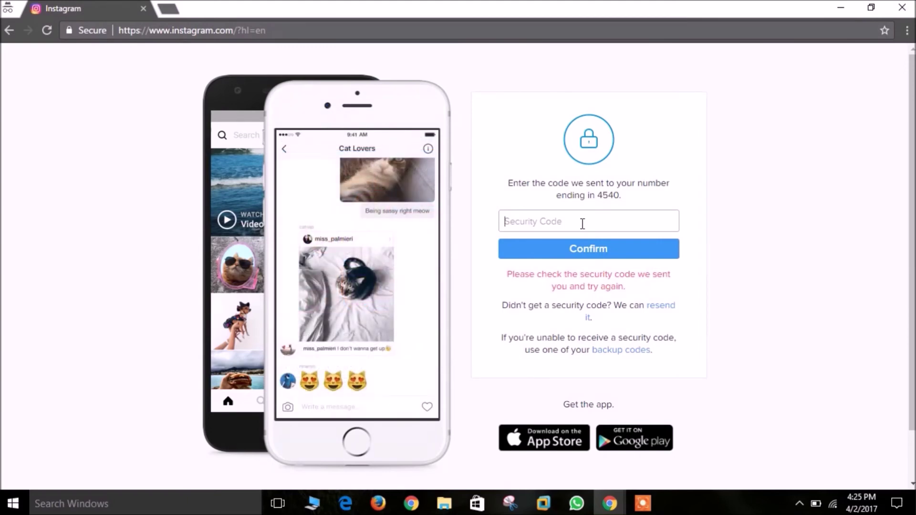
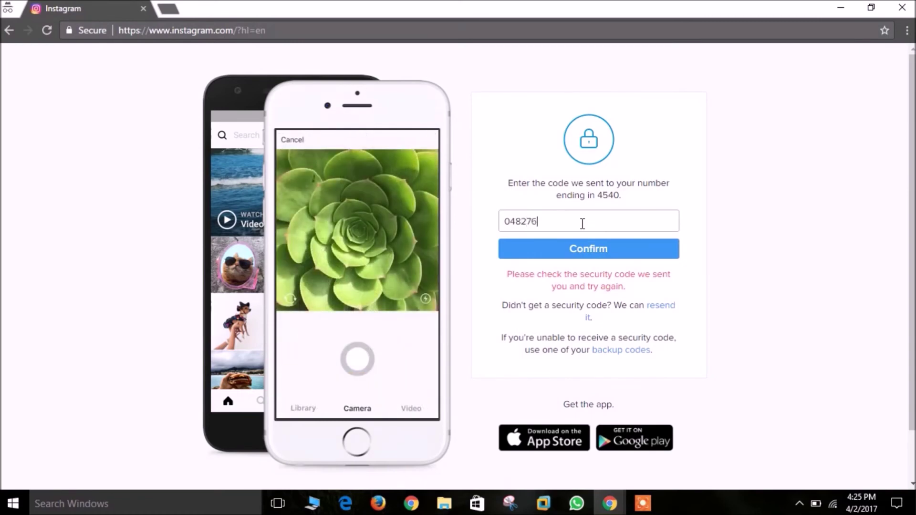
{"action": "left_click", "coordinate": [597, 253]}
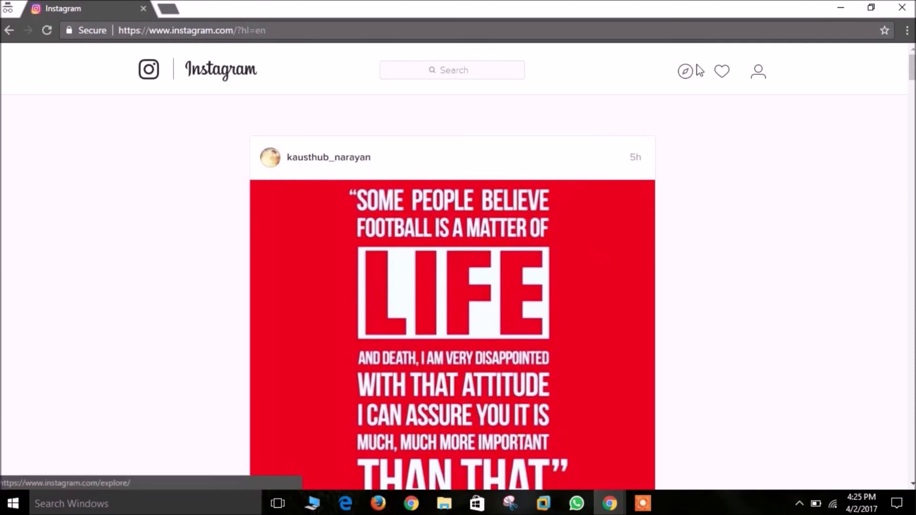
{"action": "left_click", "coordinate": [839, 6]}
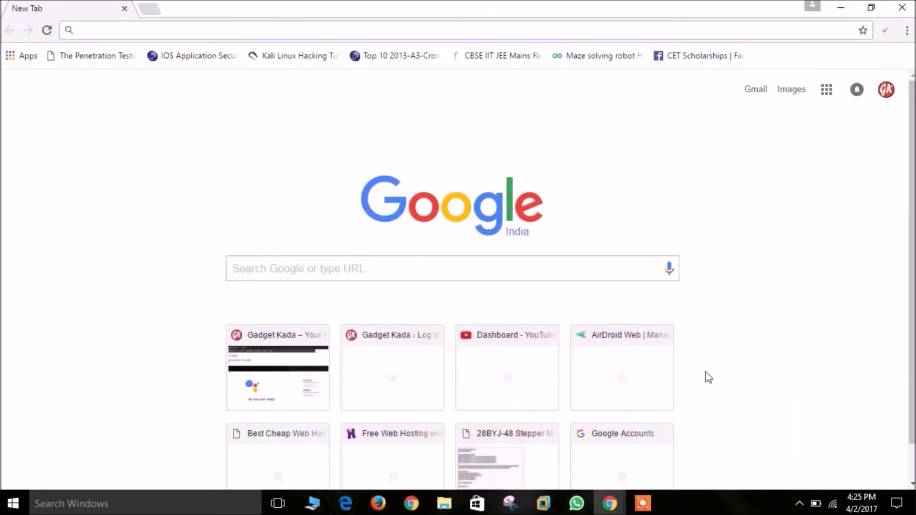